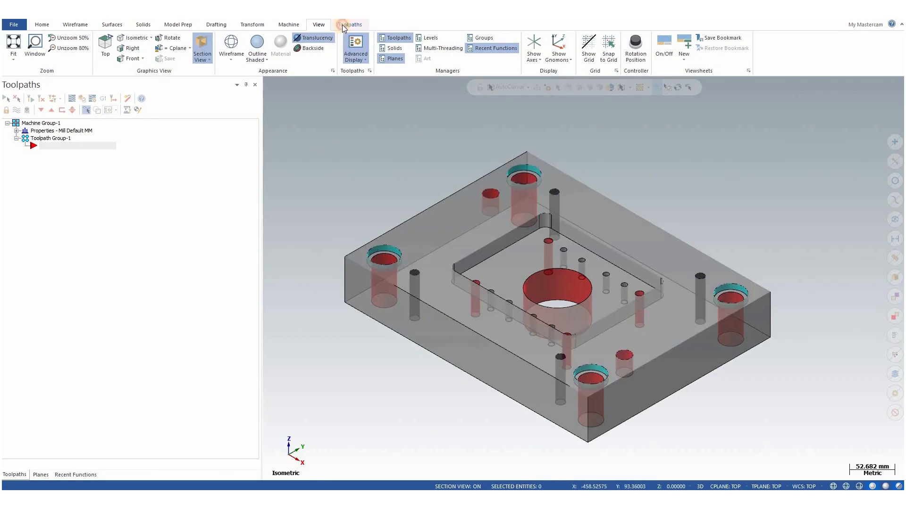
Start a 2D Thread Mill toolpath and add the 12 mm hole nearest the plate's front corner to its features
left_click(342, 26)
left_click(145, 59)
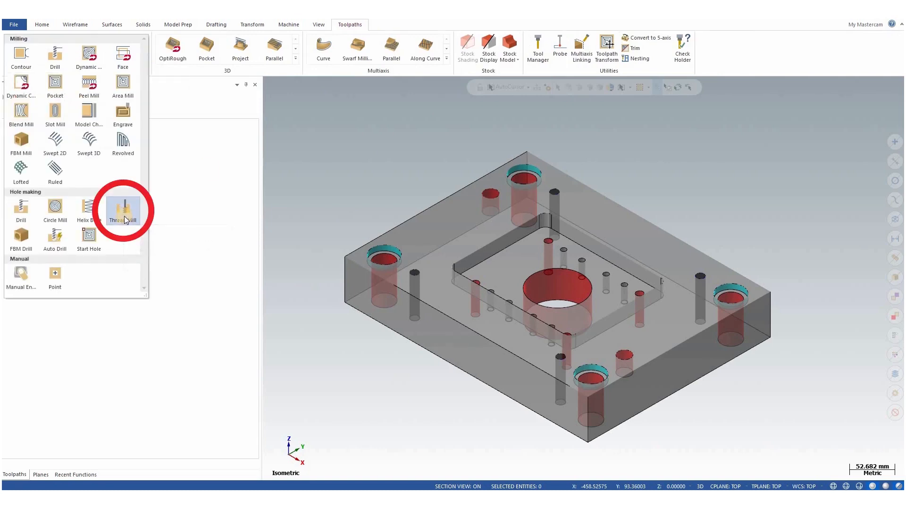
left_click(123, 216)
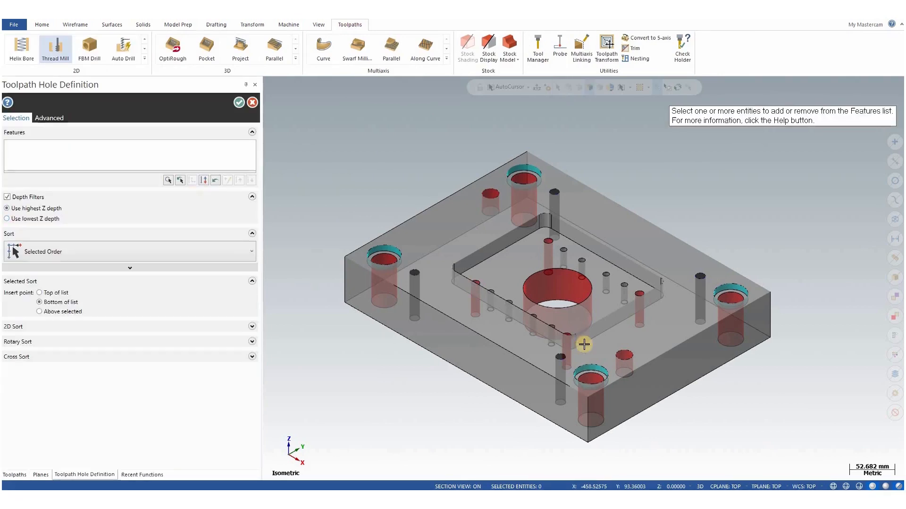
scroll(563, 360, "up", 2)
left_click(561, 358)
left_click(753, 244)
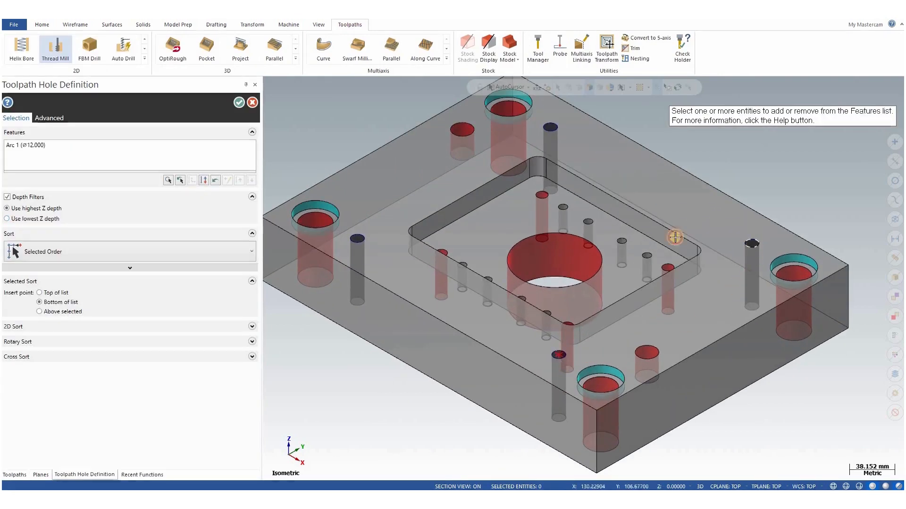
left_click(61, 155)
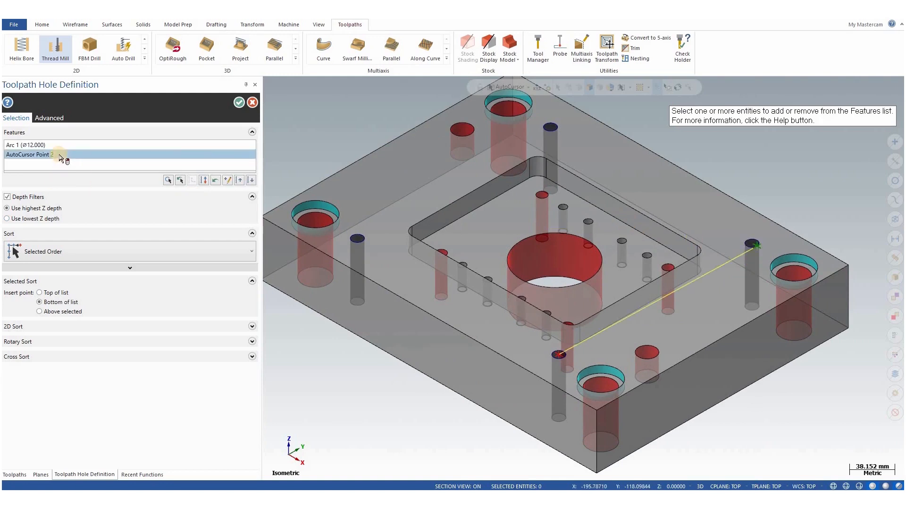
key("Delete")
Add the other three 12 mm holes near the plate's corners to the features and accept the hole selection
left_click(757, 251)
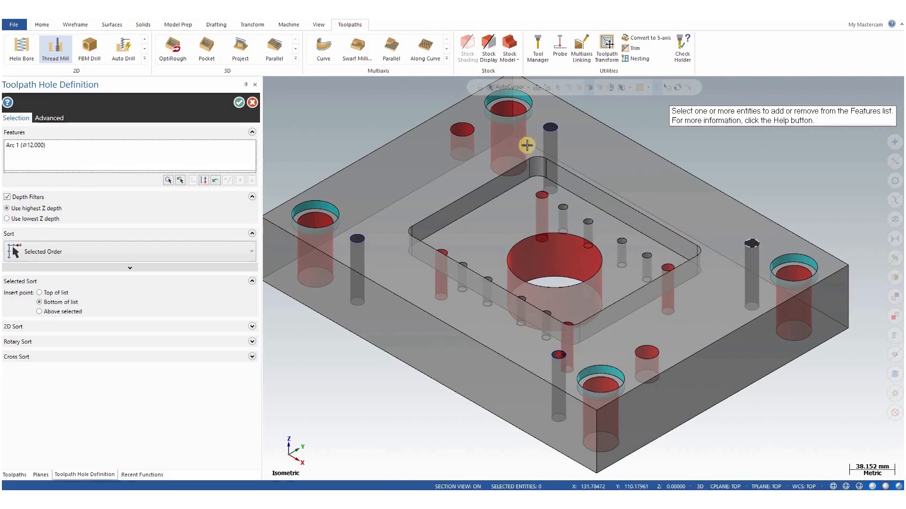
left_click(357, 238)
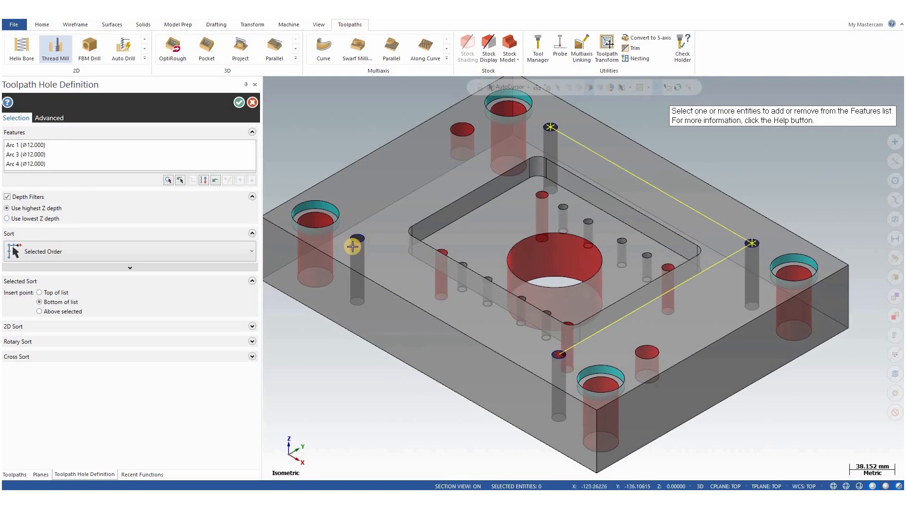
left_click(63, 146)
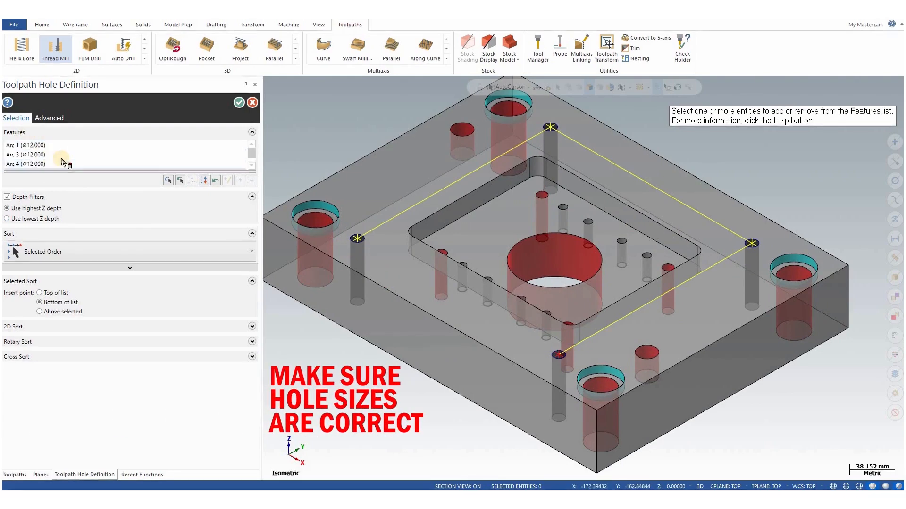
left_click(238, 104)
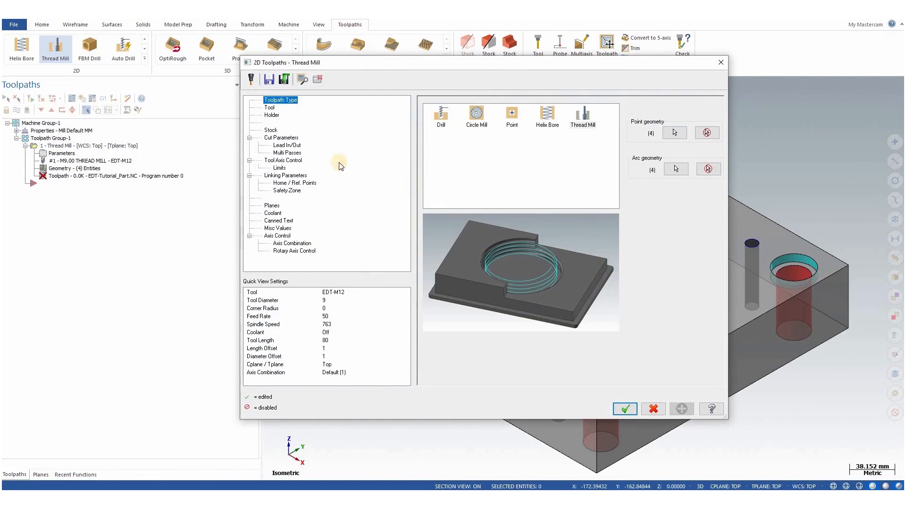
Open the EDT-M12 thread mill's definition, check its geometry, pitch and cutting length, and finish the tool edit
left_click(274, 108)
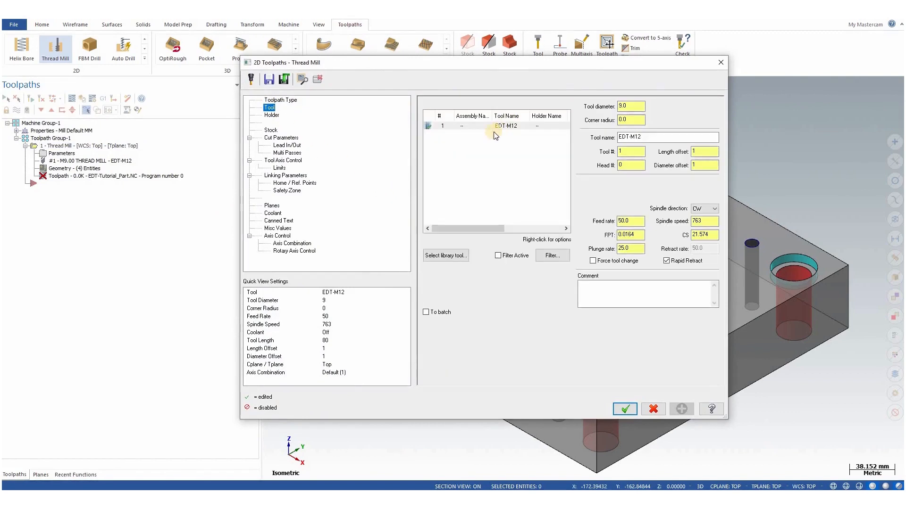
right_click(485, 129)
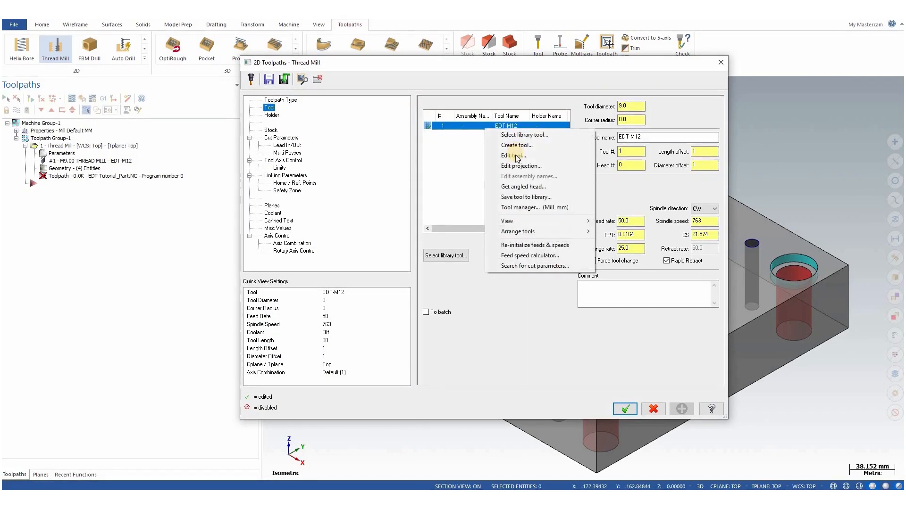
left_click(524, 156)
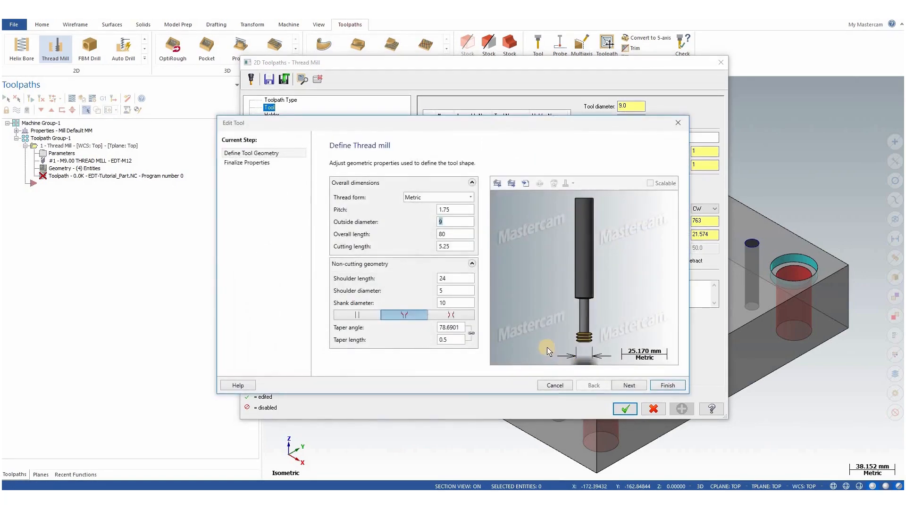
scroll(550, 347, "up", 5)
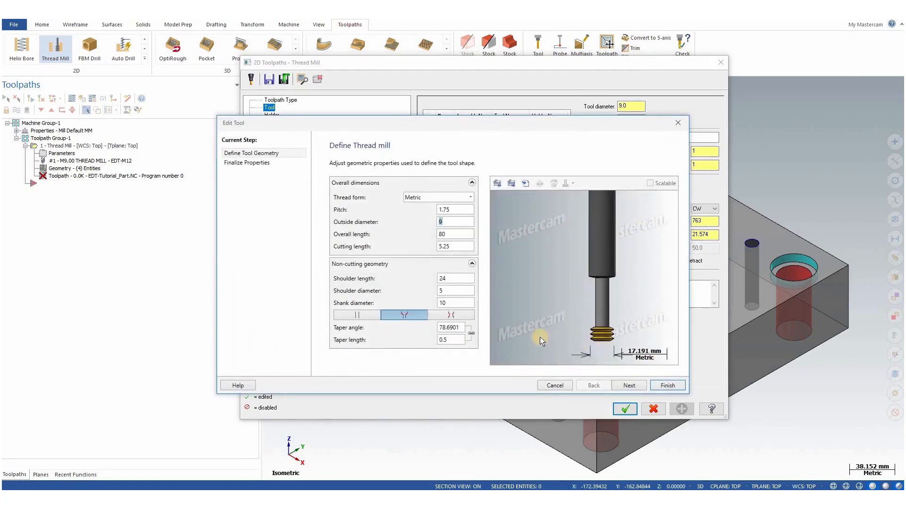
scroll(567, 344, "up", 1)
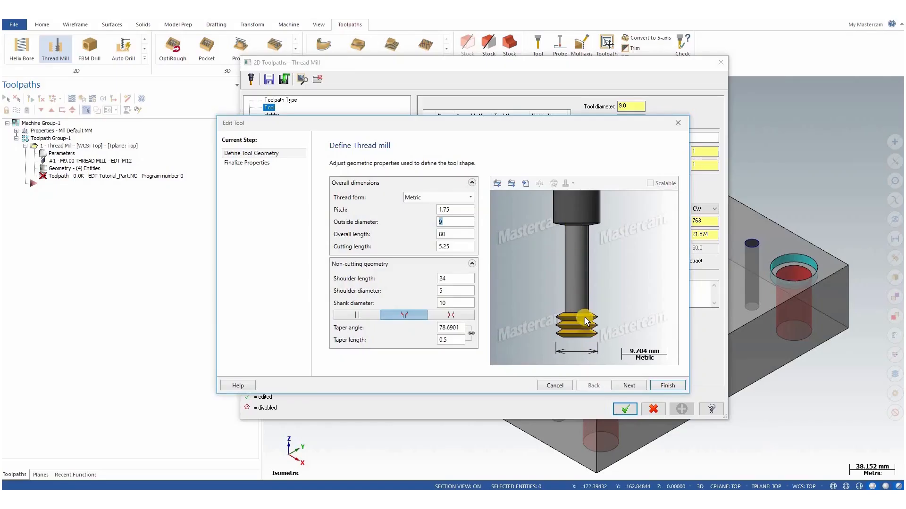
left_click(453, 212)
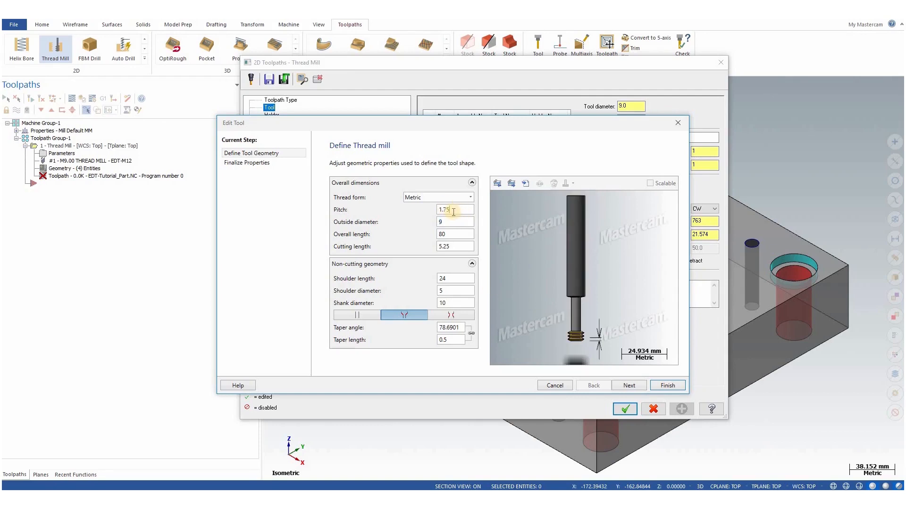
left_click(454, 246)
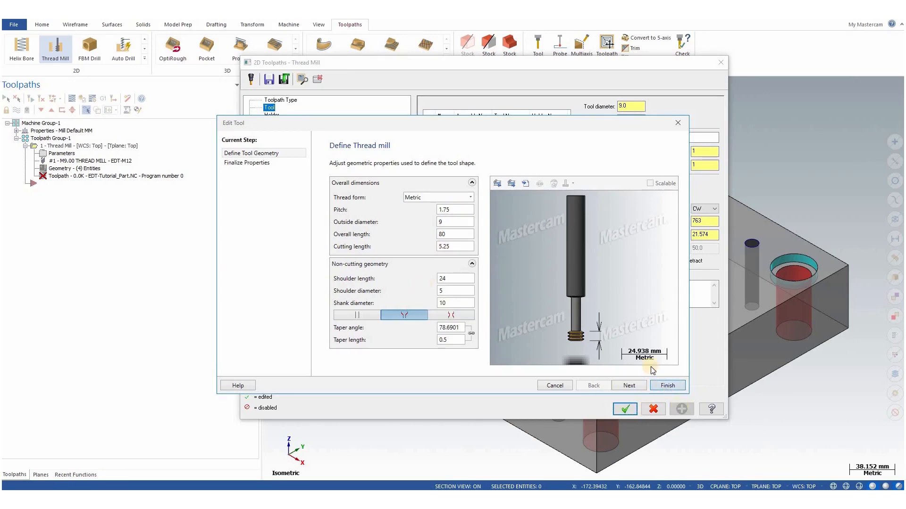
left_click(660, 386)
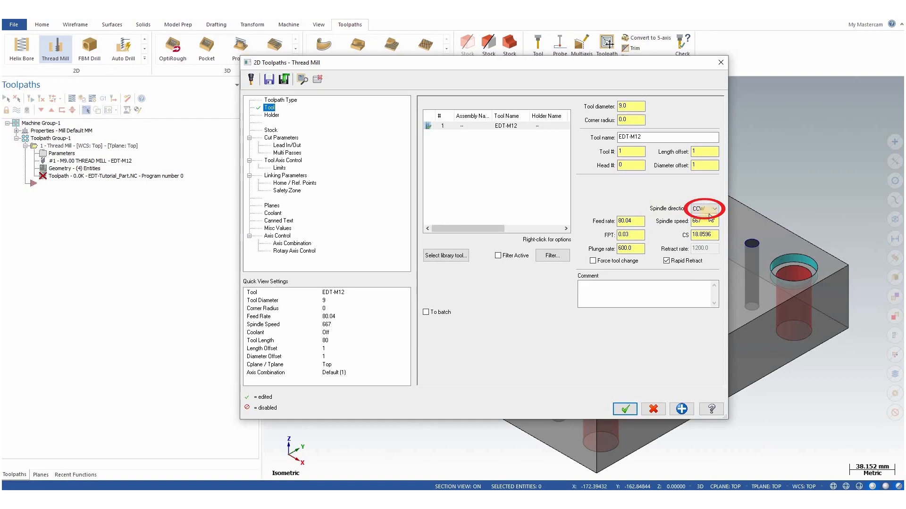
Set the thread's machining direction to top to bottom and review the lead in/out and tool axis settings
left_click(289, 138)
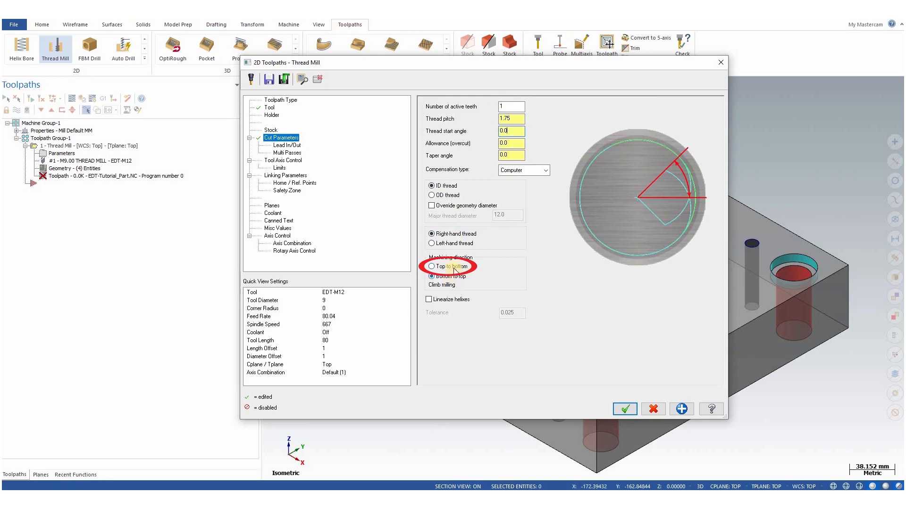
left_click(431, 266)
left_click(291, 146)
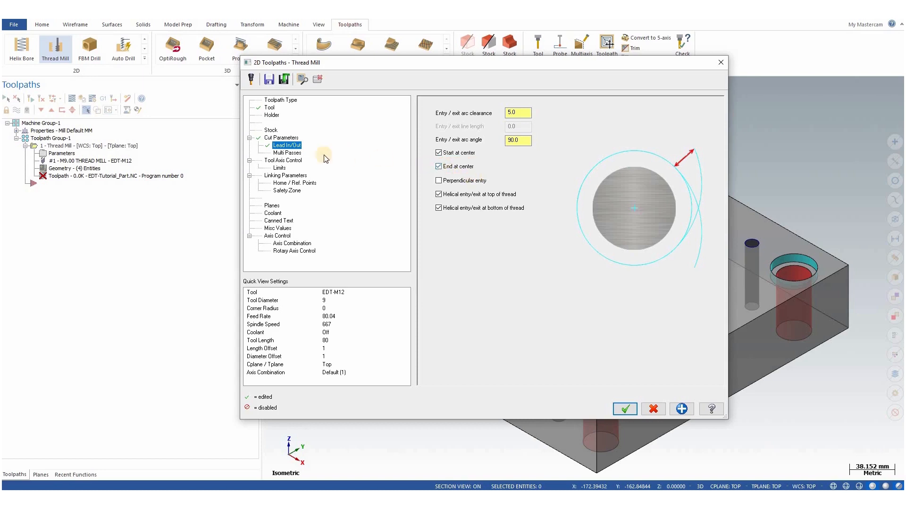
left_click(288, 160)
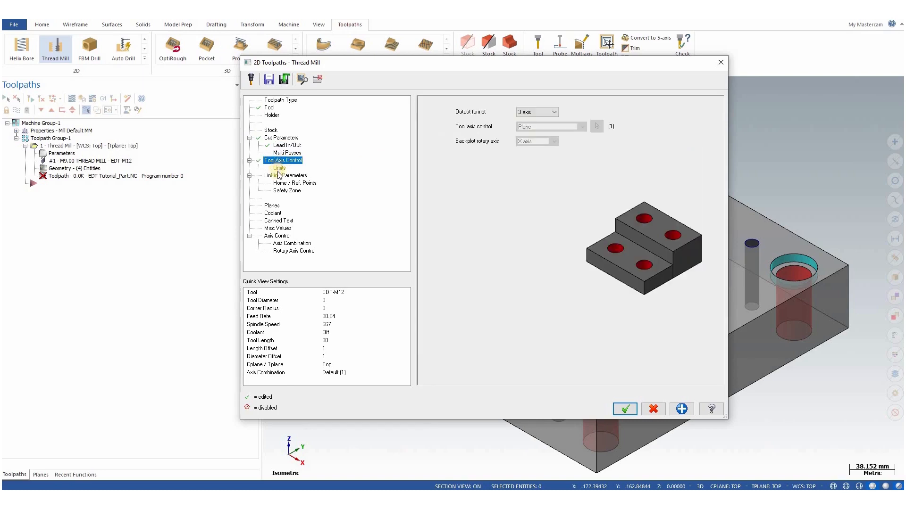
left_click(280, 168)
Set the incremental thread depth to -20 in the linking parameters, apply it and generate the toolpath
left_click(286, 176)
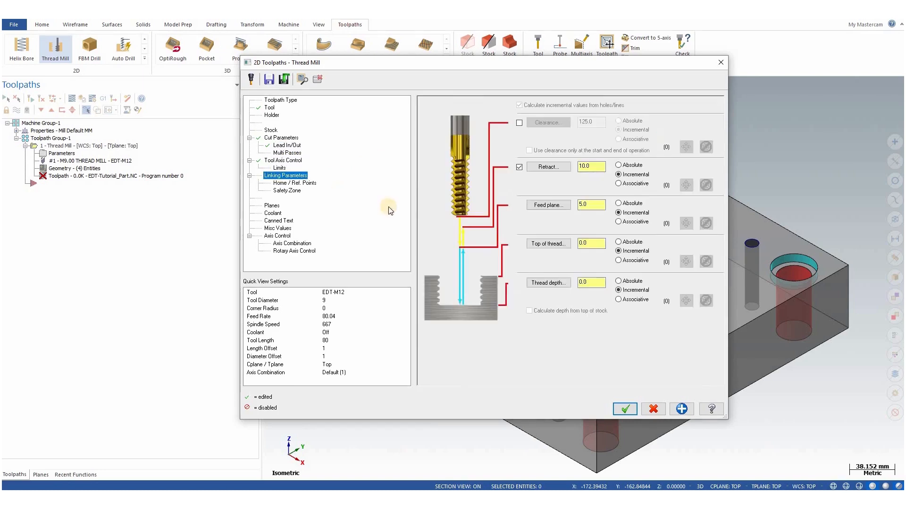
double_click(590, 283)
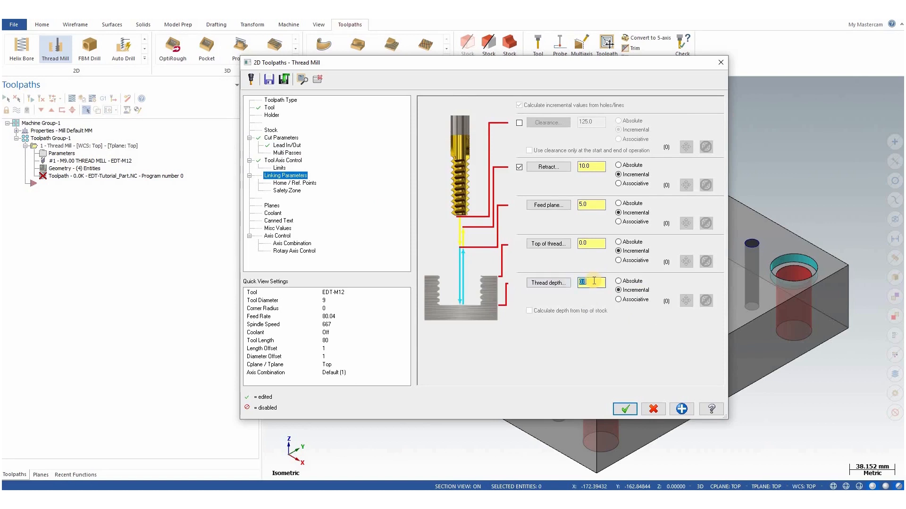
left_click(682, 409)
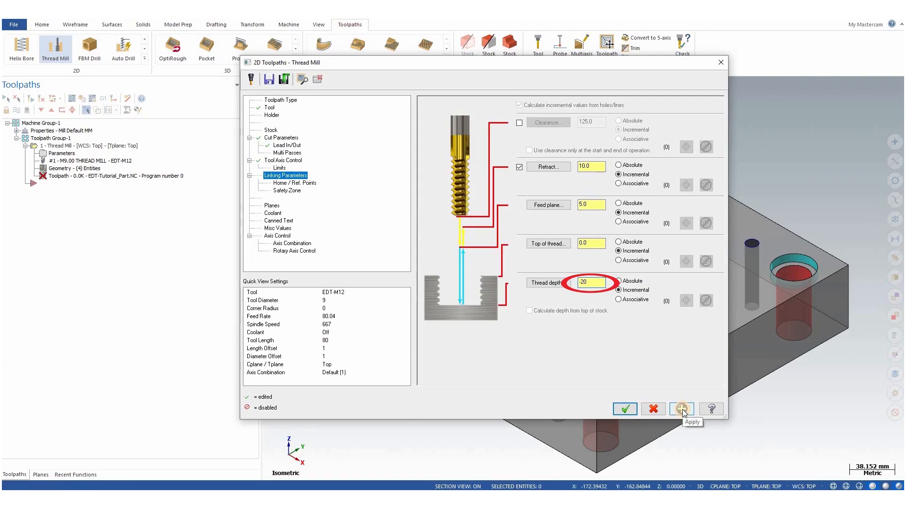
left_click(624, 409)
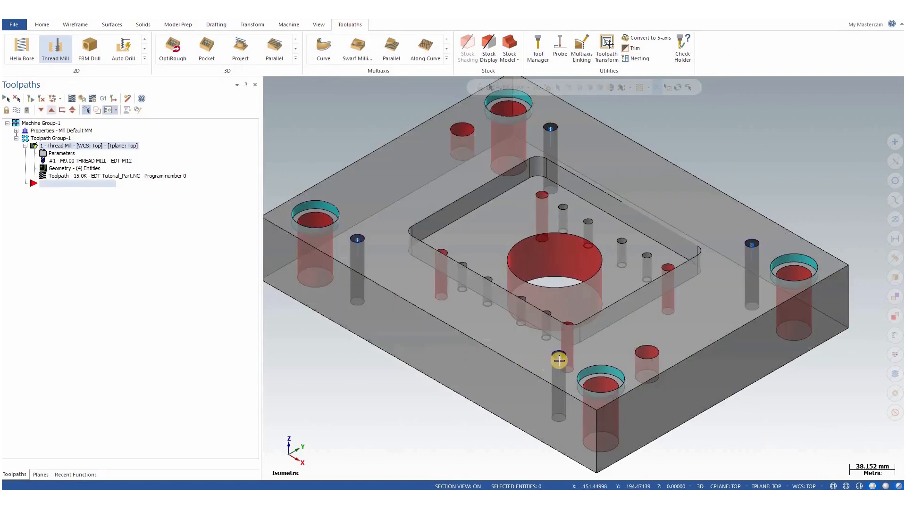
Inspect the helical thread path in the front hole and play its backplot at an adjusted speed
scroll(557, 364, "up", 2)
scroll(557, 364, "up", 10)
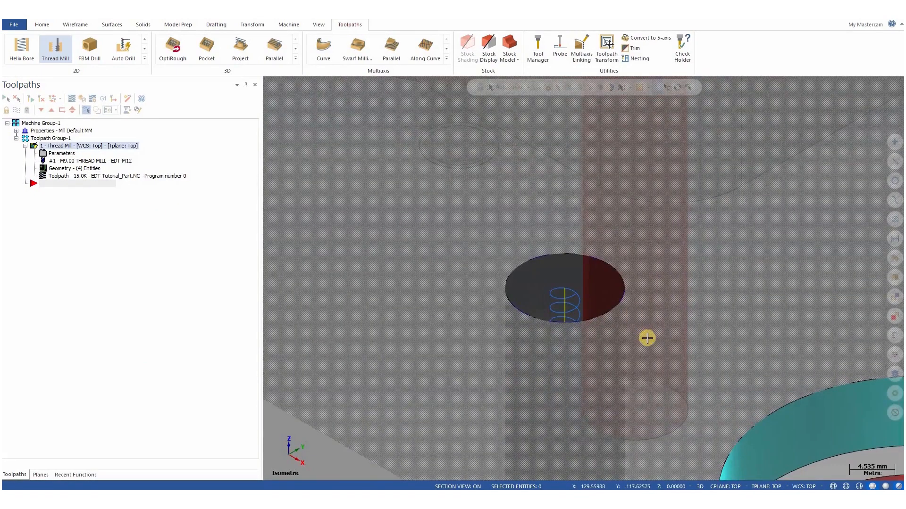
middle_click_drag(647, 338, 647, 351)
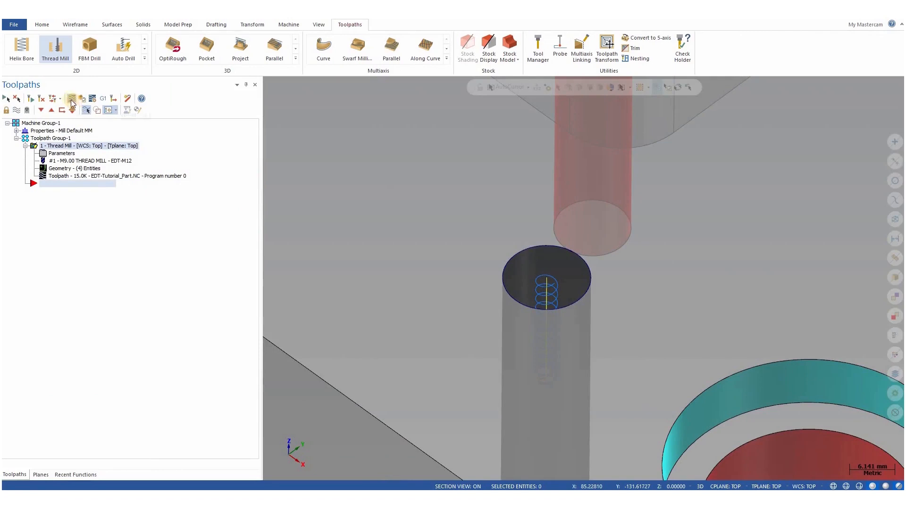
left_click(73, 99)
left_click(371, 89)
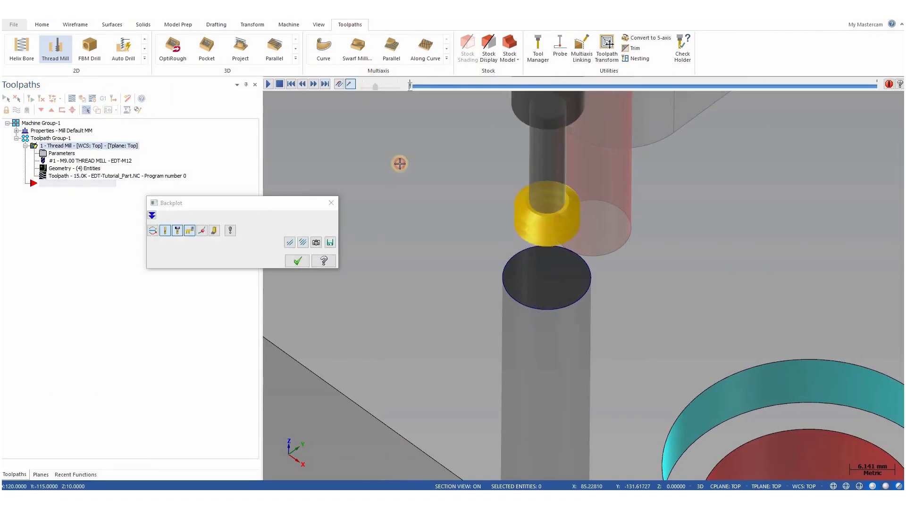
middle_click_drag(504, 313, 325, 109)
left_click(268, 84)
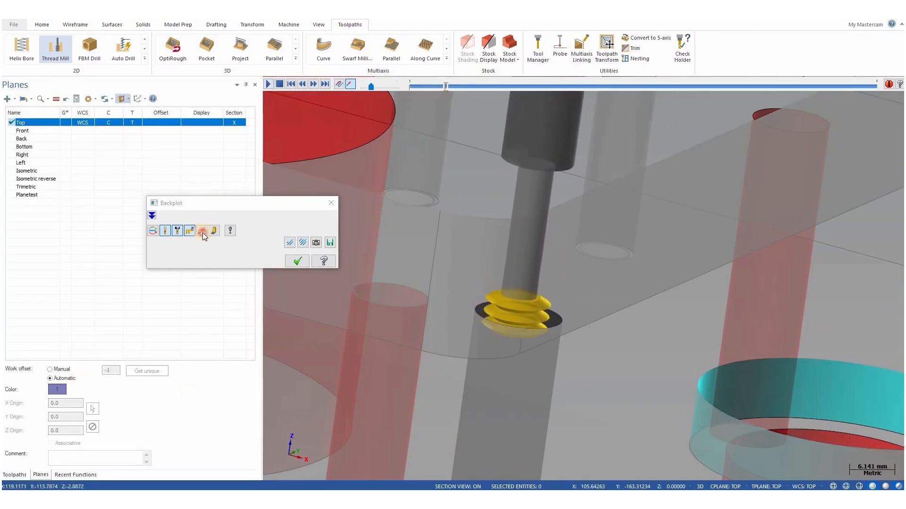
Section the part through the Planetest plane to watch the cut inside the hole, and stop the backplot
left_click_drag(216, 203, 203, 235)
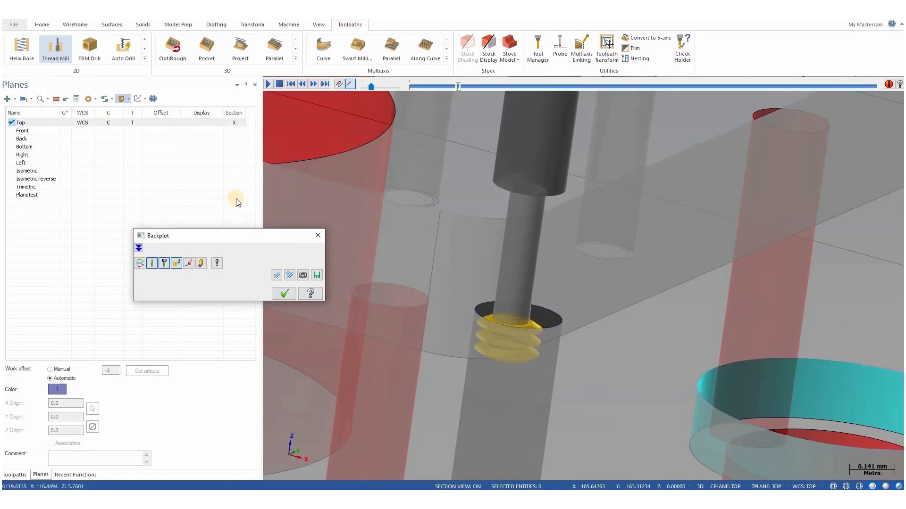
left_click(235, 202)
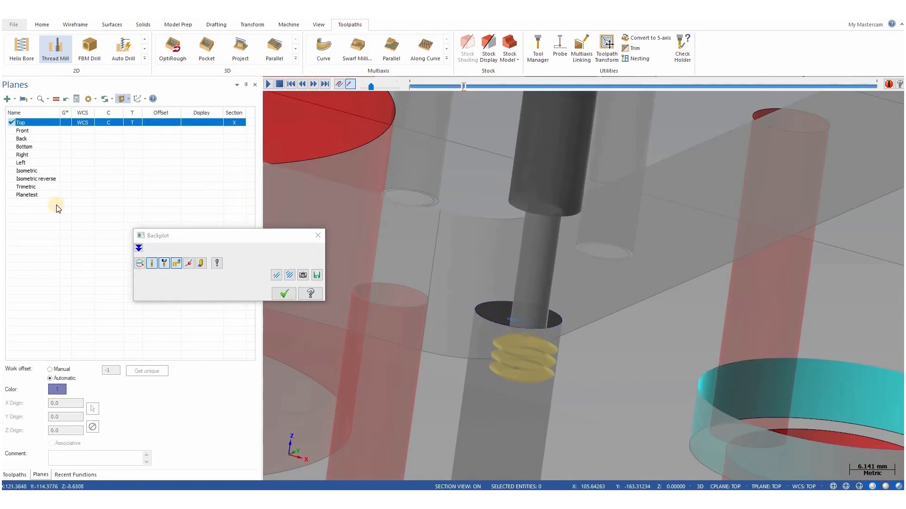
left_click(236, 196)
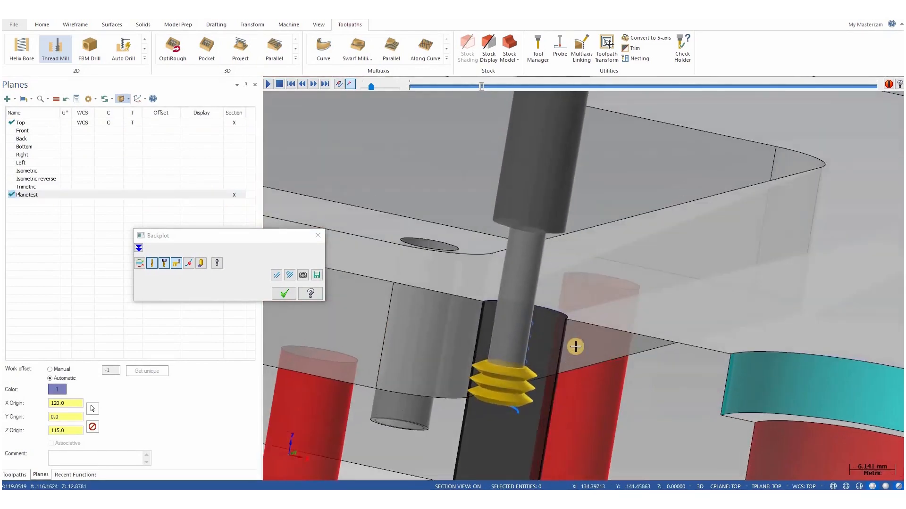
middle_click_drag(575, 347, 611, 296)
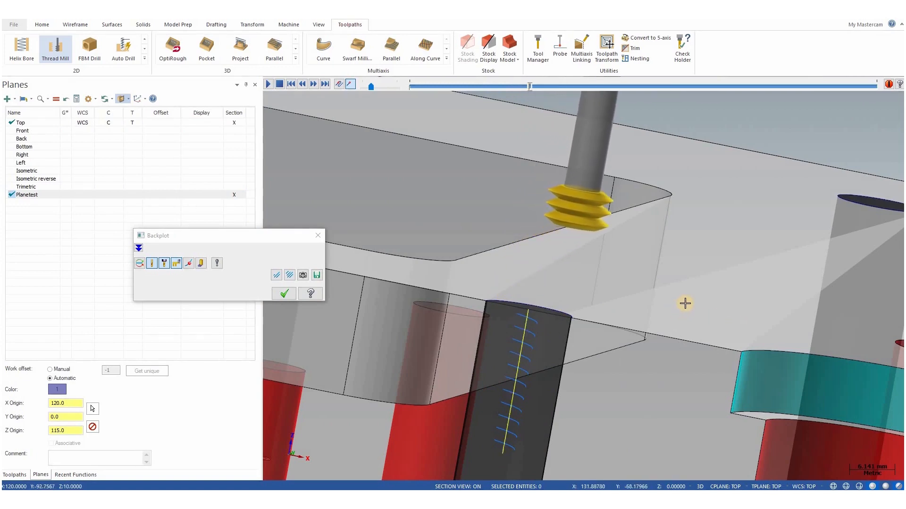
left_click(282, 85)
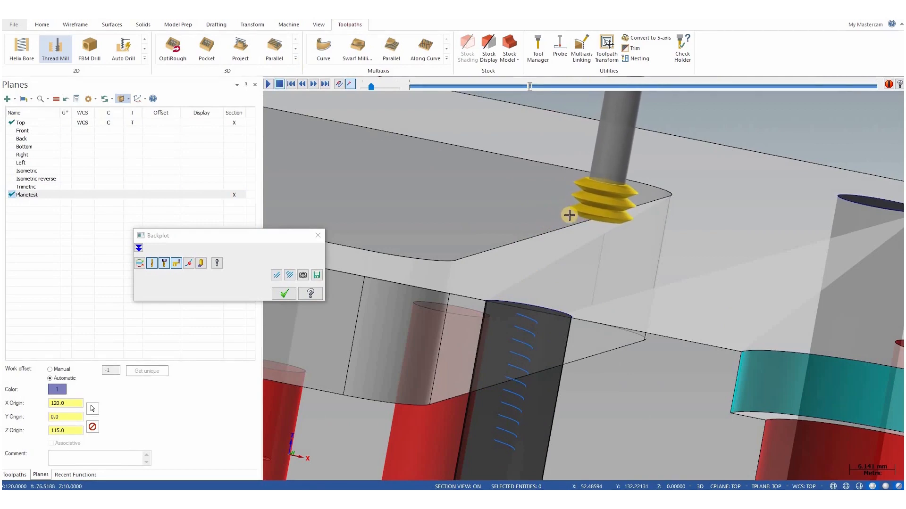